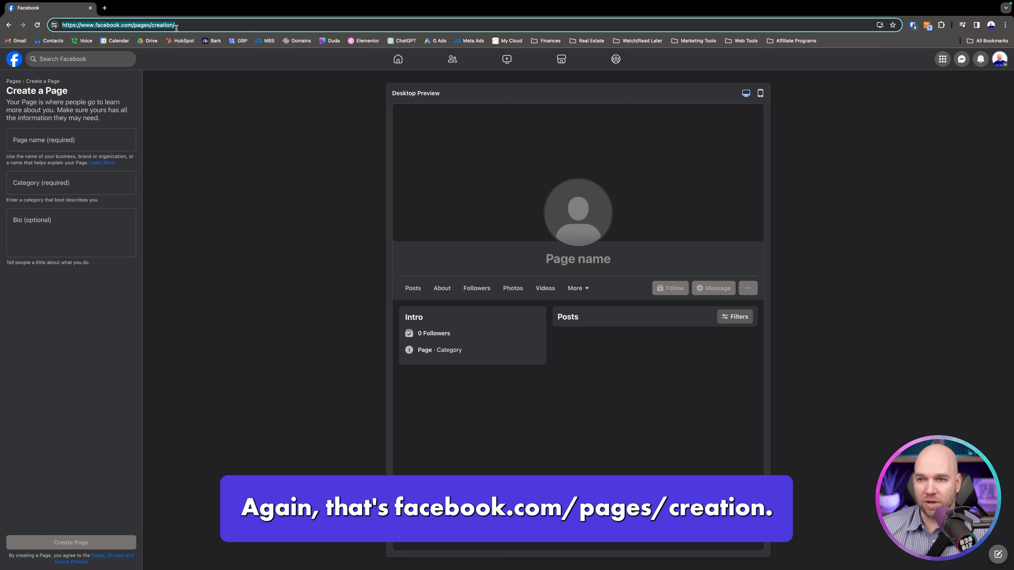
- Name the new page "828 Biz Marketing"
{"action": "left_click", "coordinate": [94, 139]}
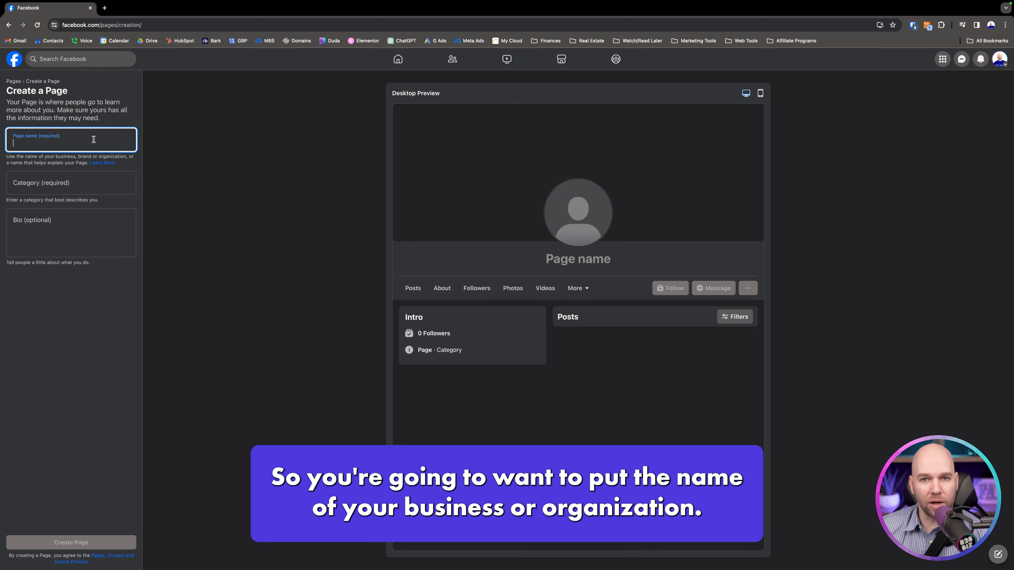
{"action": "type", "text": "8"}
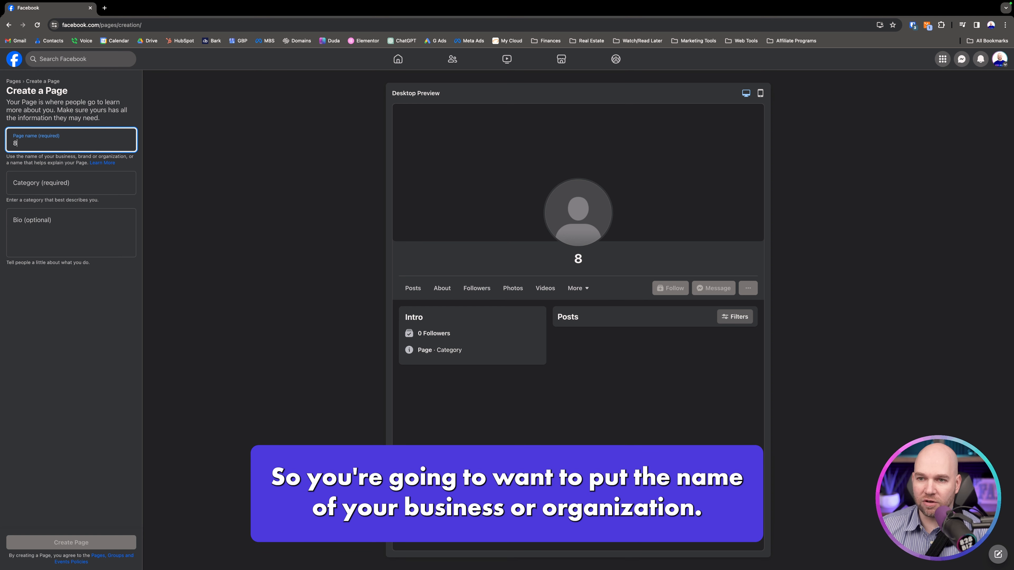
{"action": "type", "text": "28 Biz Marketiun"}
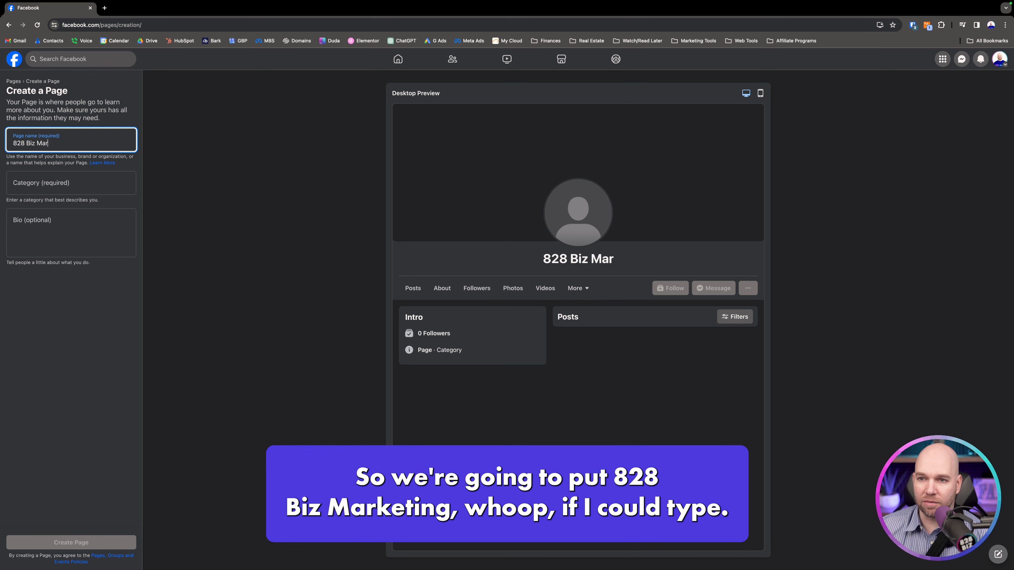
{"action": "key", "text": "BackSpace"}
{"action": "key", "text": "BackSpace"}
{"action": "type", "text": "ng"}
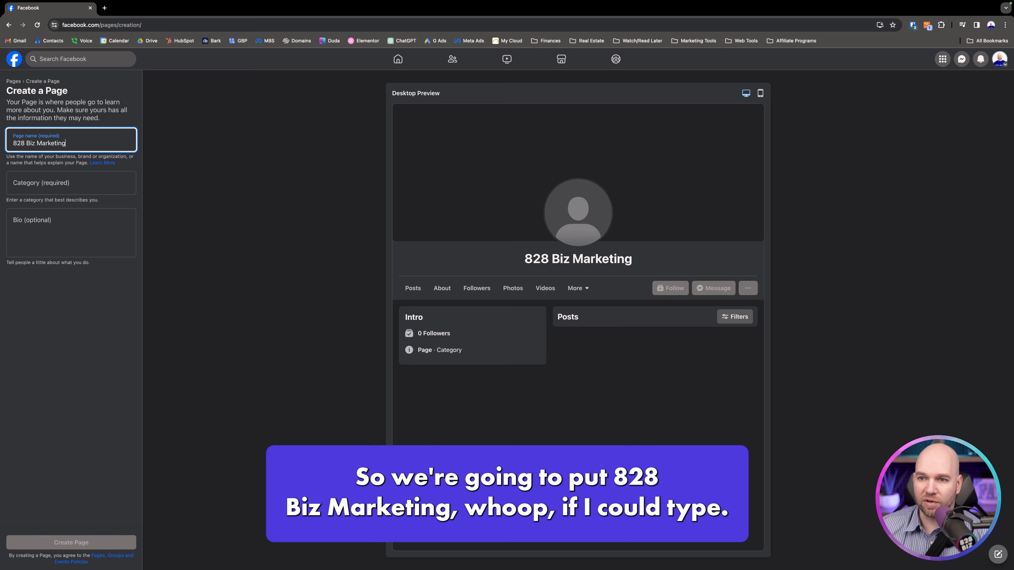
- Assign the categories Advertising Agency, Marketing Agency and Web Designer, leave the bio empty, and create the page
{"action": "left_click", "coordinate": [86, 186]}
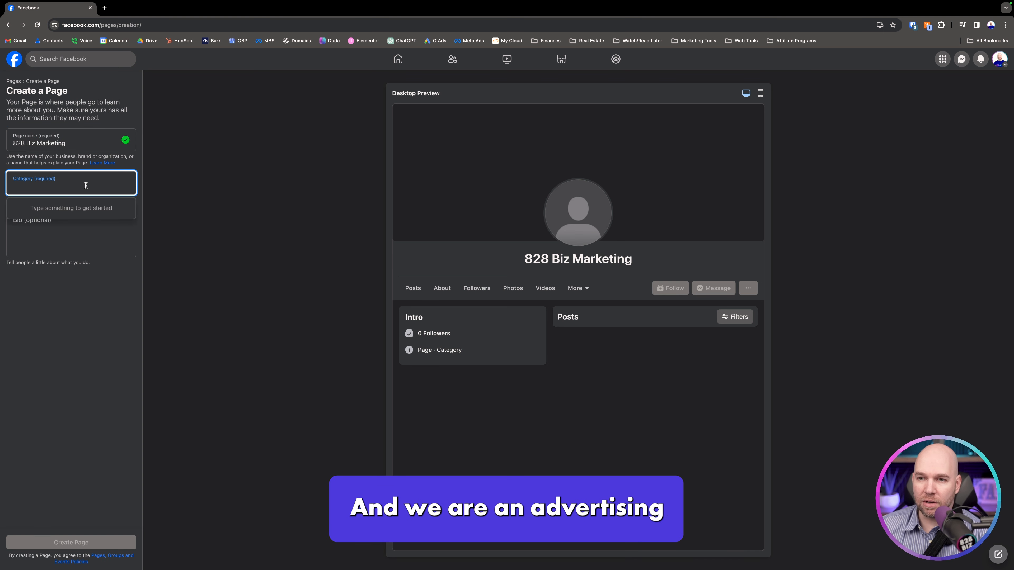
{"action": "type", "text": "Adv"}
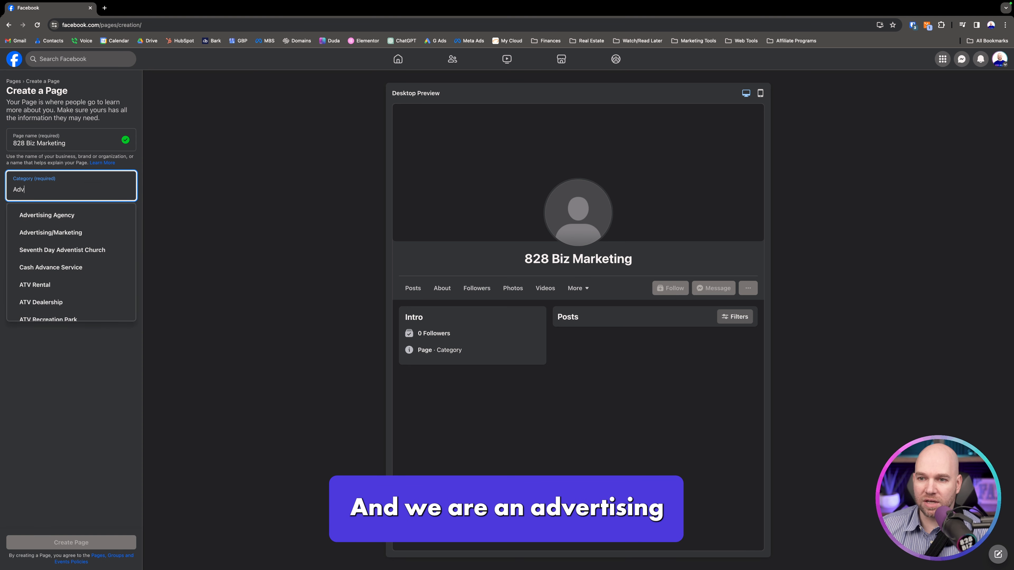
{"action": "left_click", "coordinate": [67, 215]}
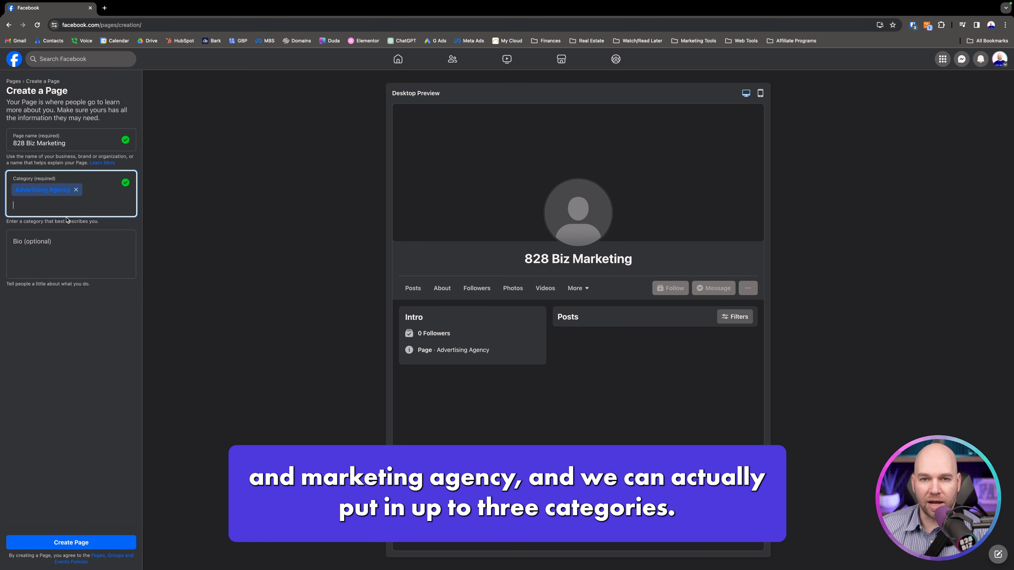
{"action": "type", "text": "mark"}
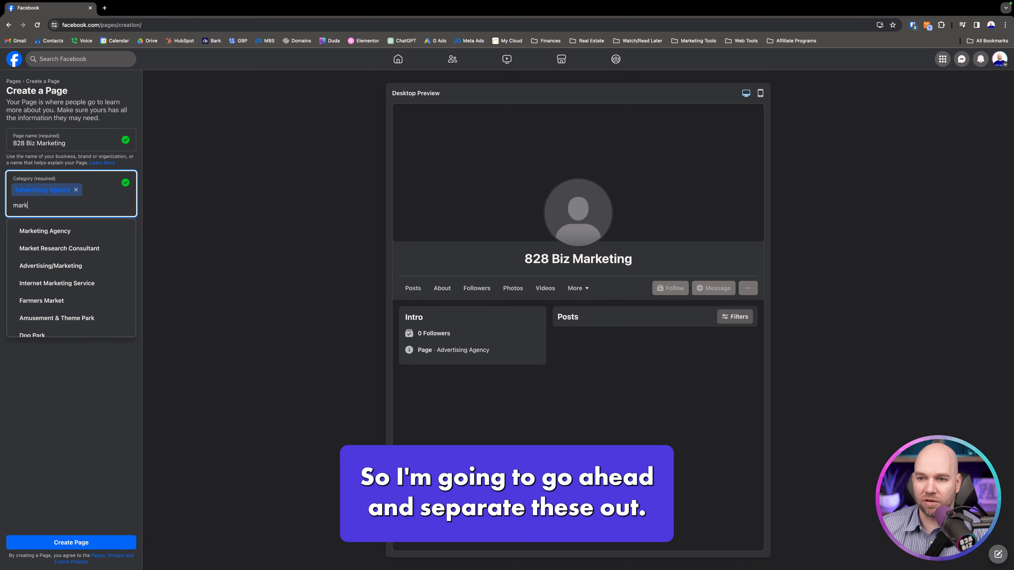
{"action": "left_click", "coordinate": [64, 234]}
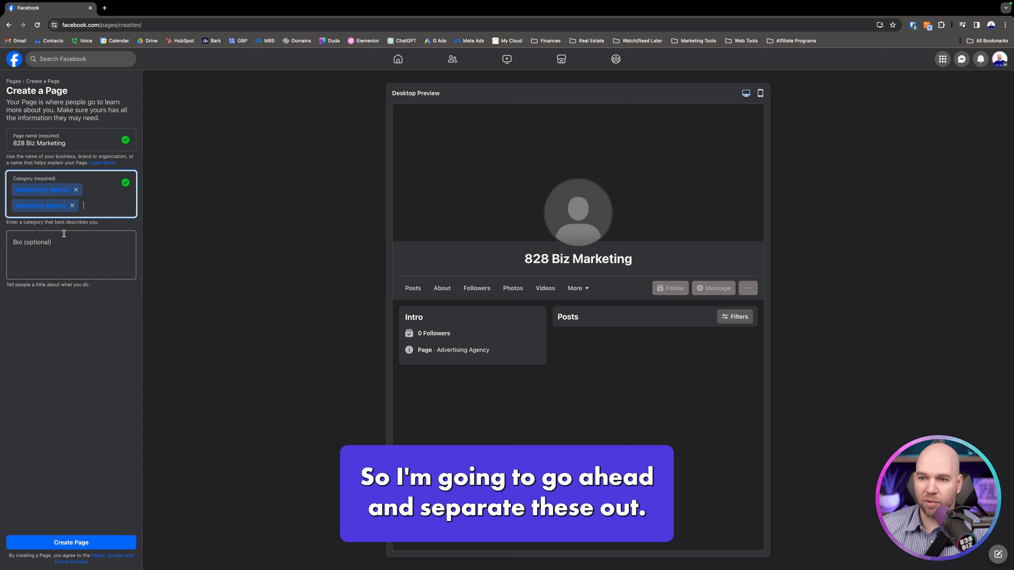
{"action": "type", "text": "Web"}
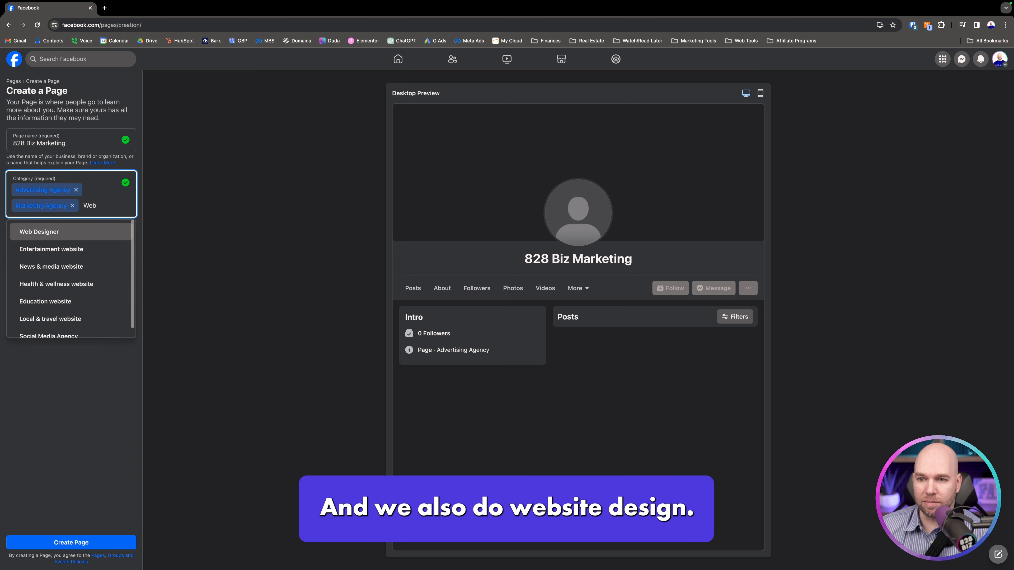
{"action": "left_click", "coordinate": [50, 235]}
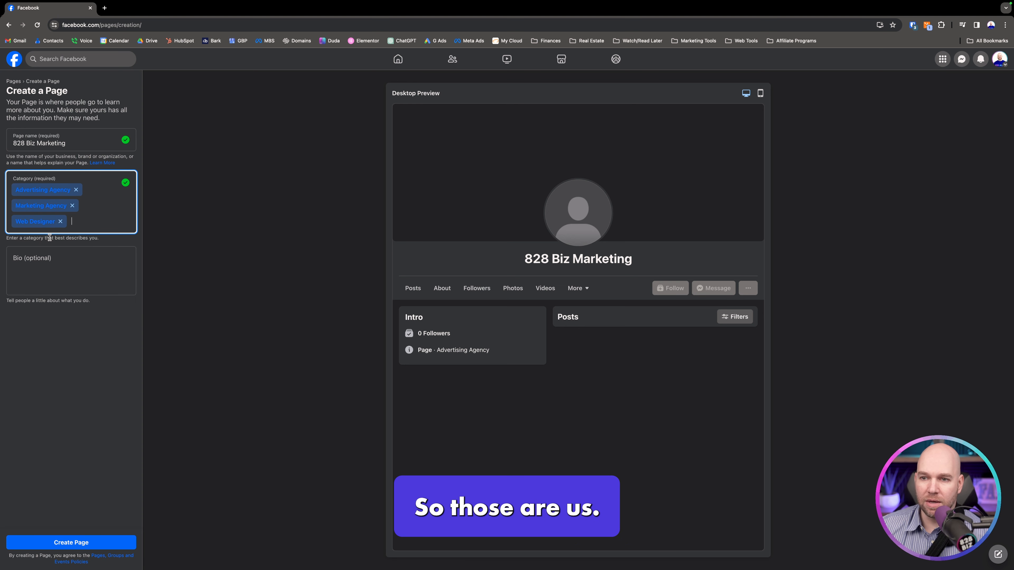
{"action": "left_click", "coordinate": [41, 272]}
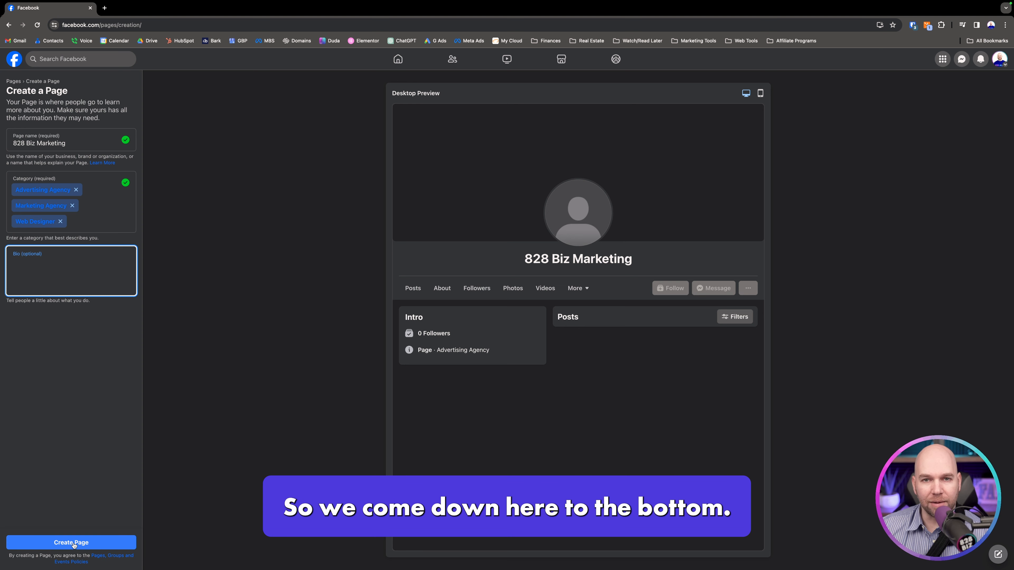
{"action": "left_click", "coordinate": [73, 544]}
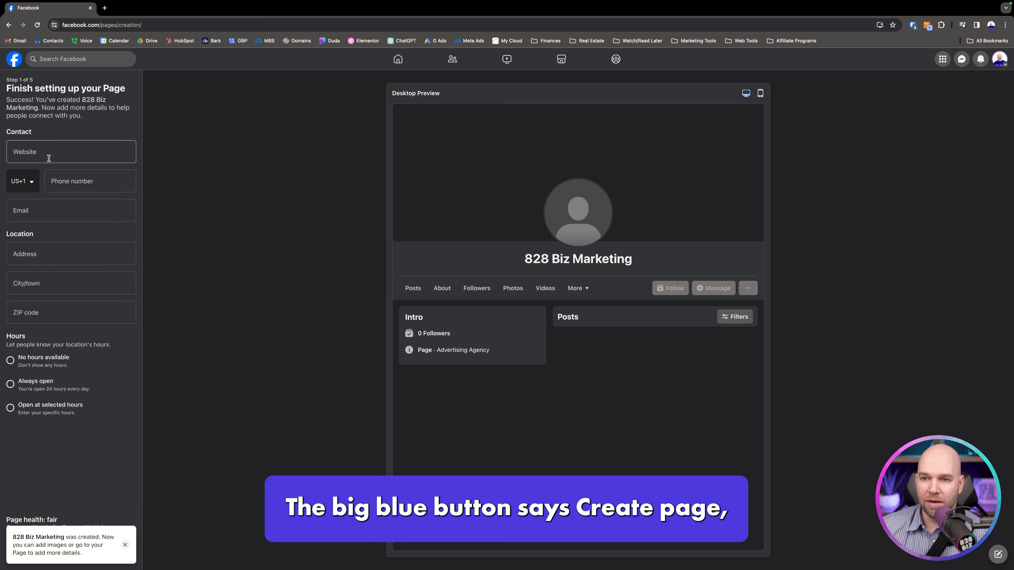
- Fill in the page's contact details with the website 828biz.com, the business phone number and the business email address
{"action": "left_click", "coordinate": [49, 157]}
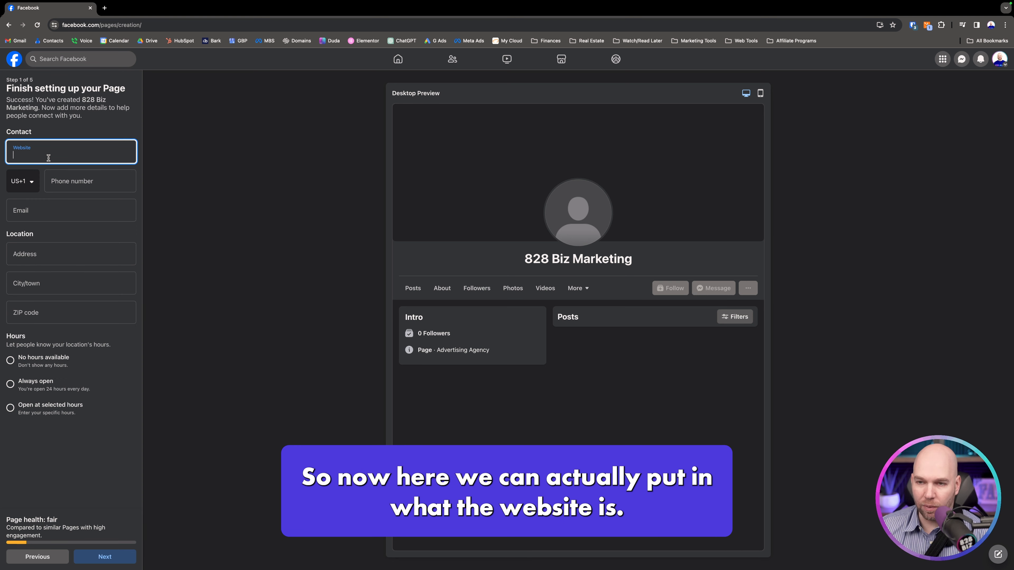
{"action": "type", "text": "828biz.com"}
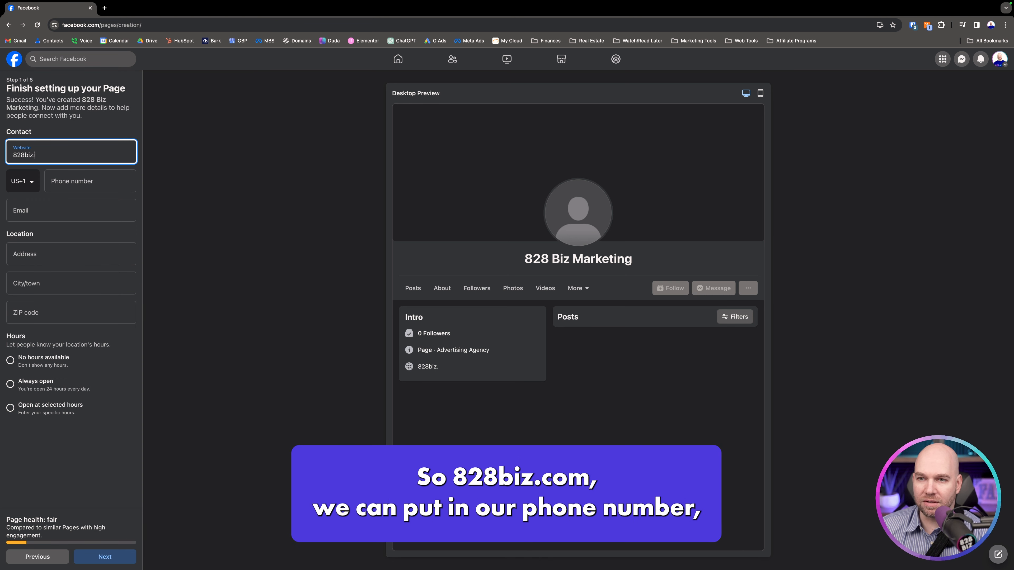
{"action": "key", "text": "Tab"}
{"action": "key", "text": "Tab"}
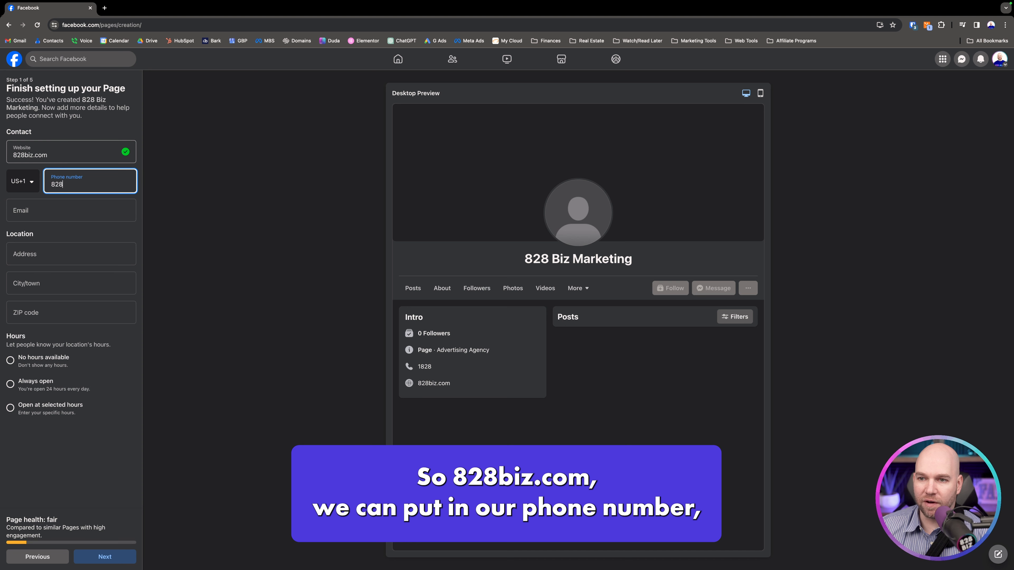
{"action": "key", "text": "Tab"}
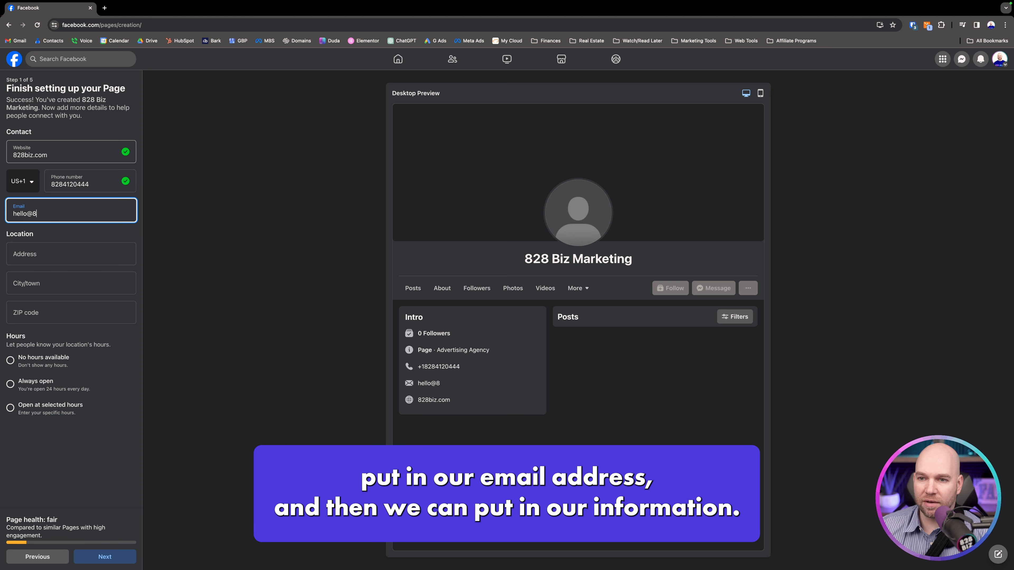
- Set the page's city to Hendersonville, North Carolina, leaving the street address empty
{"action": "key", "text": "Tab"}
{"action": "key", "text": "Tab"}
{"action": "type", "text": "Hender"}
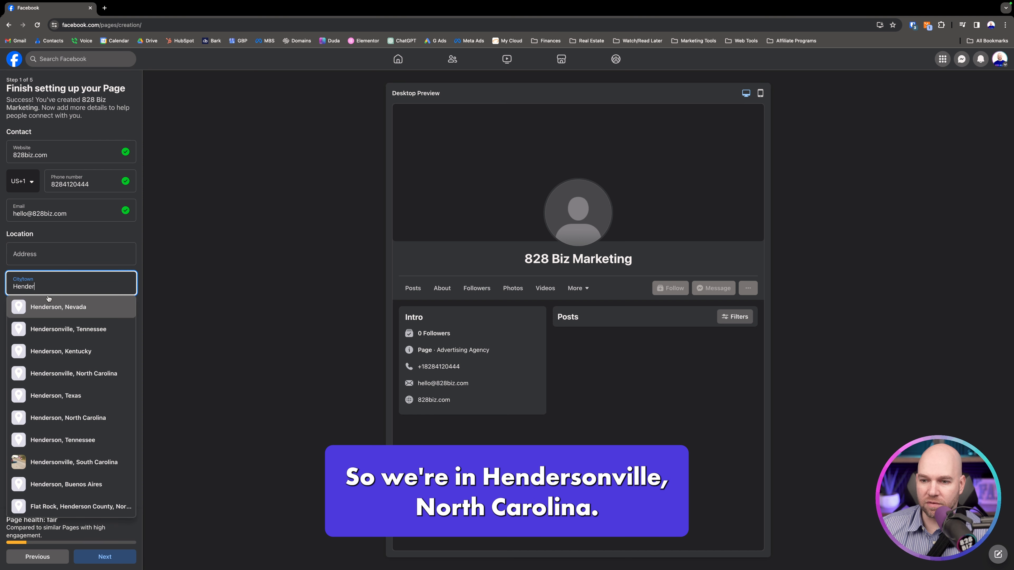
{"action": "left_click", "coordinate": [56, 372]}
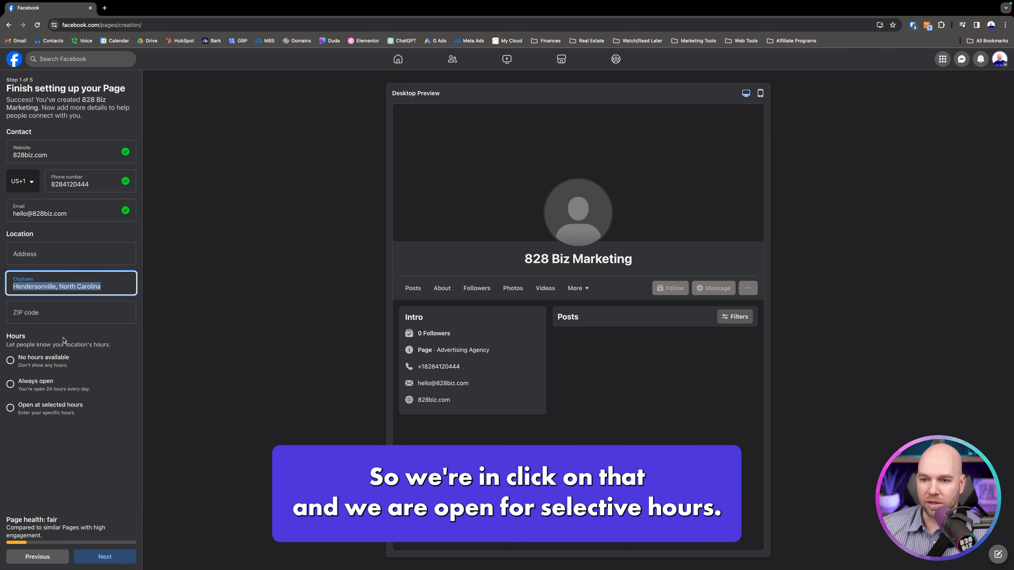
- Set the business hours option to Open at selected hours without entering times, and continue to the page customization stage
{"action": "left_click", "coordinate": [10, 408]}
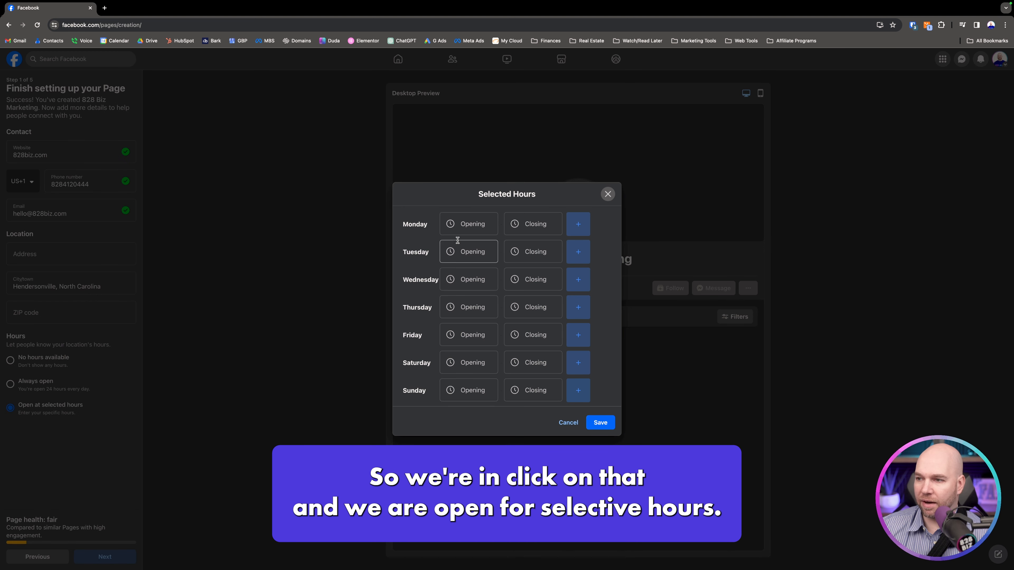
{"action": "left_click", "coordinate": [463, 226]}
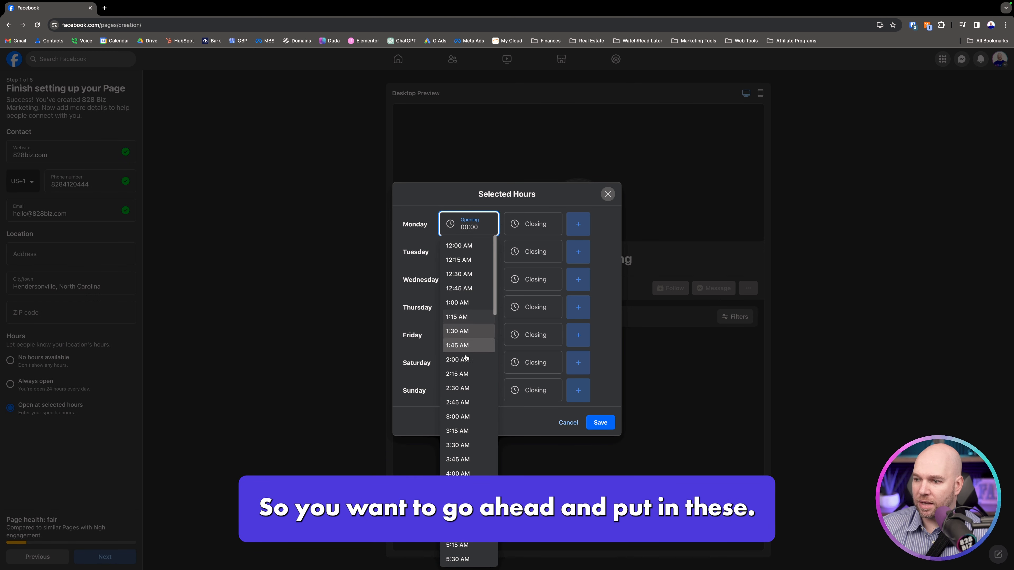
{"action": "scroll", "coordinate": [462, 405], "scroll_direction": "down", "scroll_amount": 3}
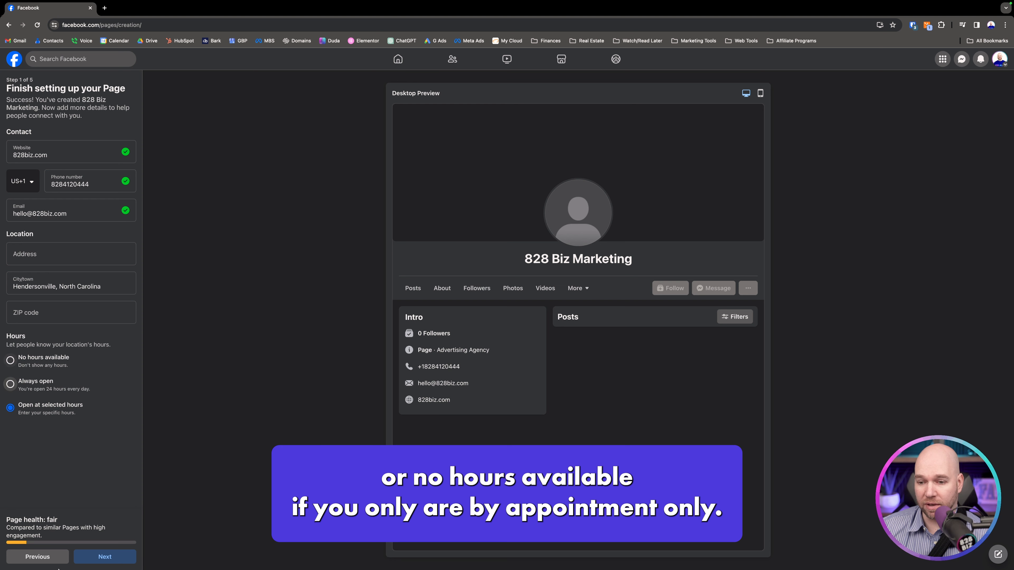
{"action": "left_click", "coordinate": [101, 556]}
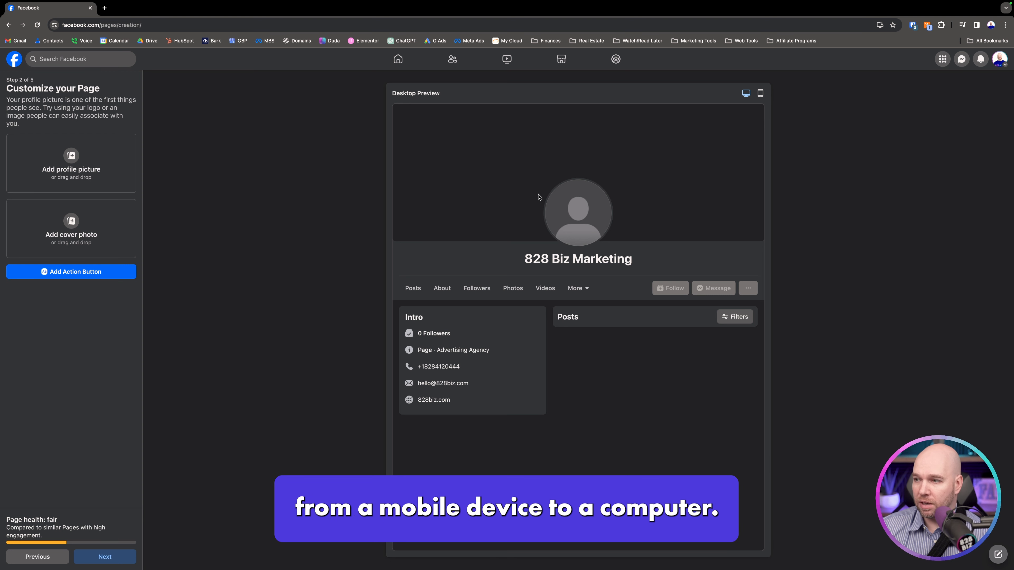
- Start adding an action button to the page, review the available options, and choose Call Now as its type
{"action": "left_click", "coordinate": [94, 276]}
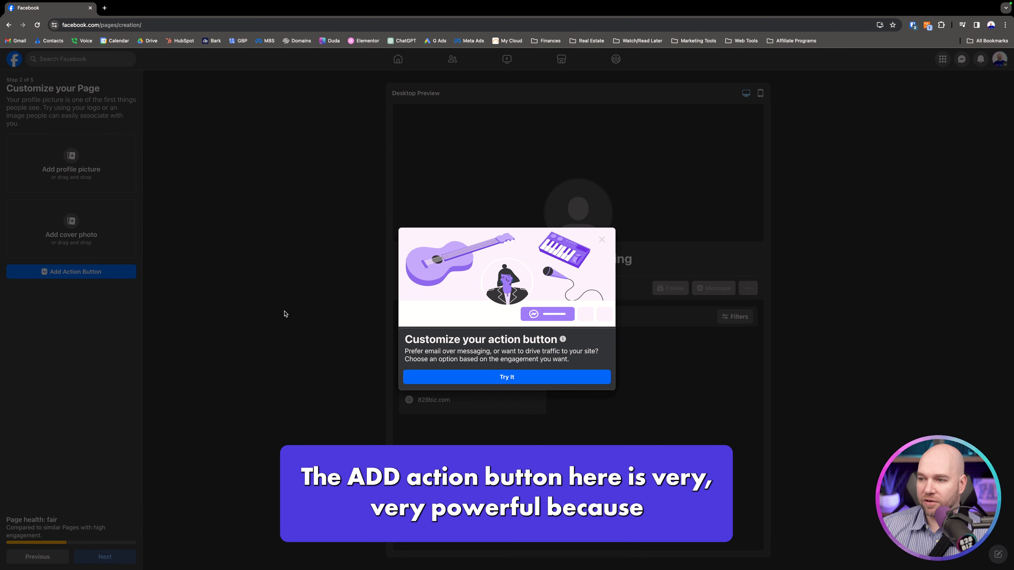
{"action": "left_click", "coordinate": [486, 378]}
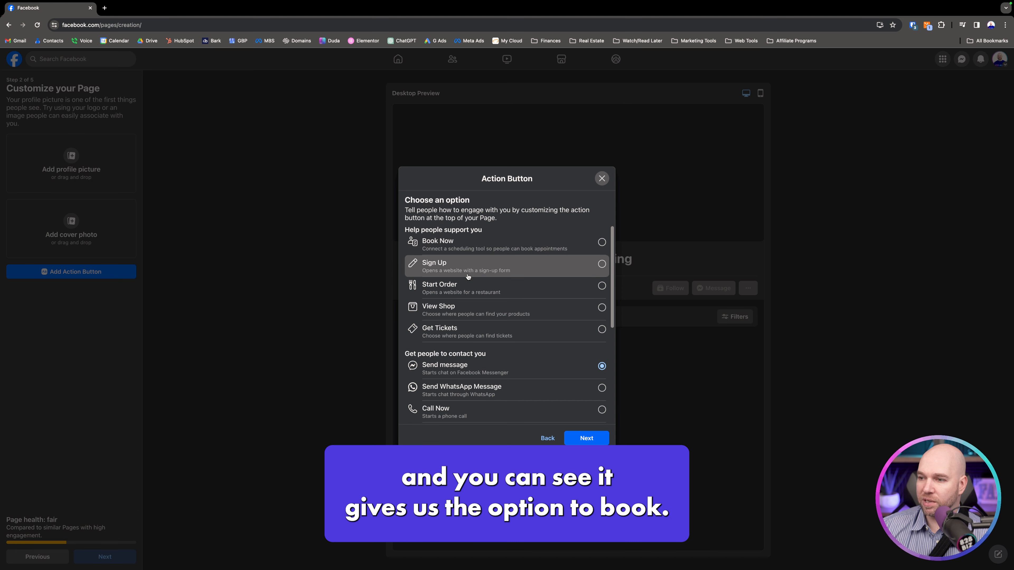
{"action": "scroll", "coordinate": [471, 276], "scroll_direction": "down", "scroll_amount": 2}
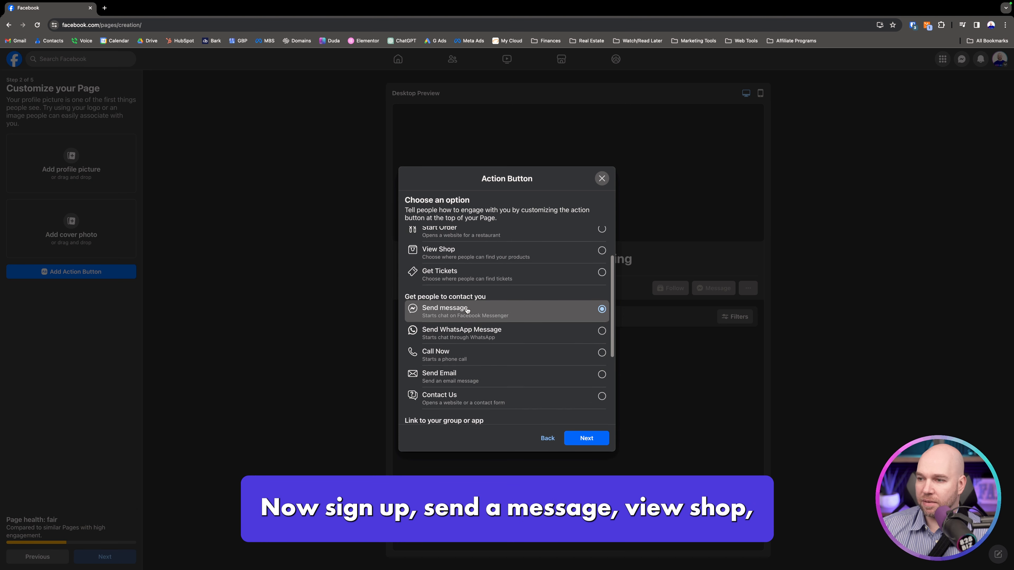
{"action": "scroll", "coordinate": [467, 310], "scroll_direction": "down", "scroll_amount": 2}
{"action": "scroll", "coordinate": [467, 310], "scroll_direction": "down", "scroll_amount": 2}
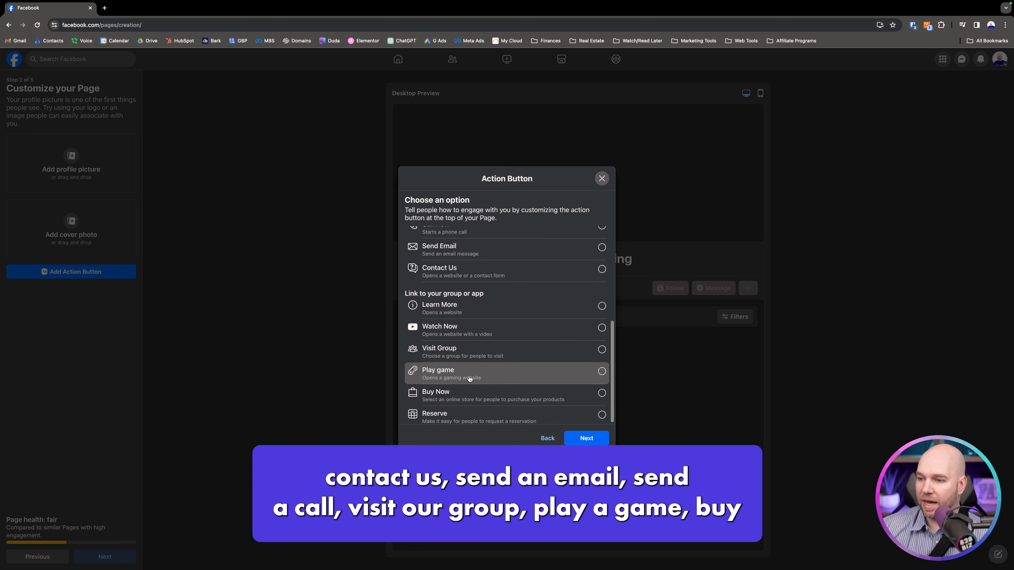
{"action": "scroll", "coordinate": [470, 379], "scroll_direction": "up", "scroll_amount": 5}
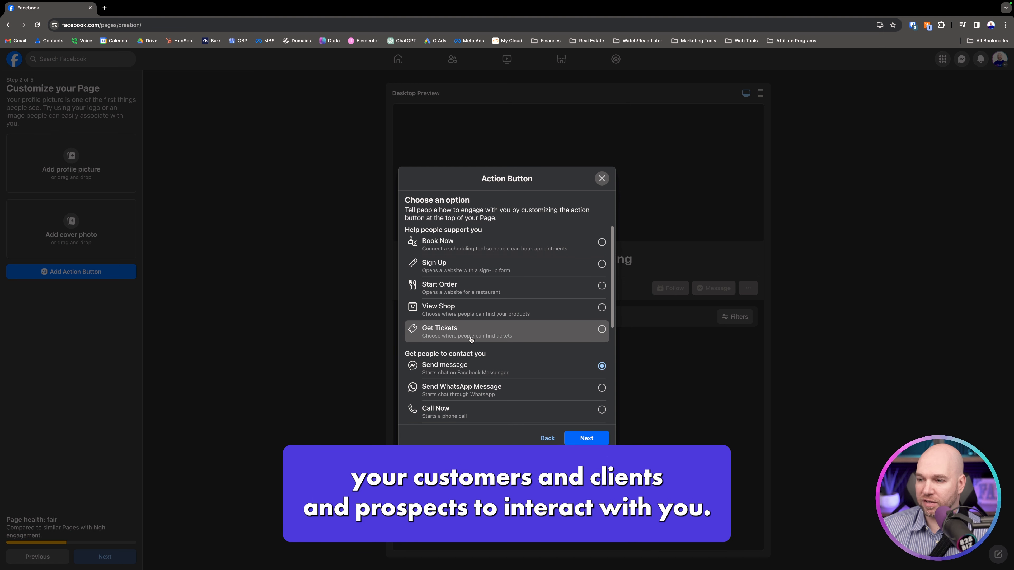
{"action": "scroll", "coordinate": [485, 375], "scroll_direction": "down", "scroll_amount": 1}
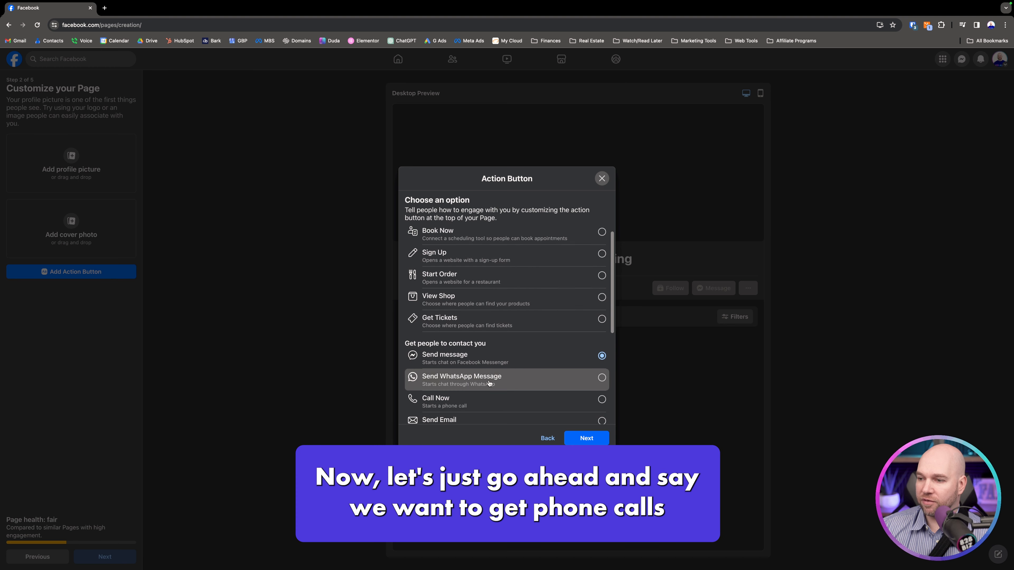
{"action": "left_click", "coordinate": [486, 383]}
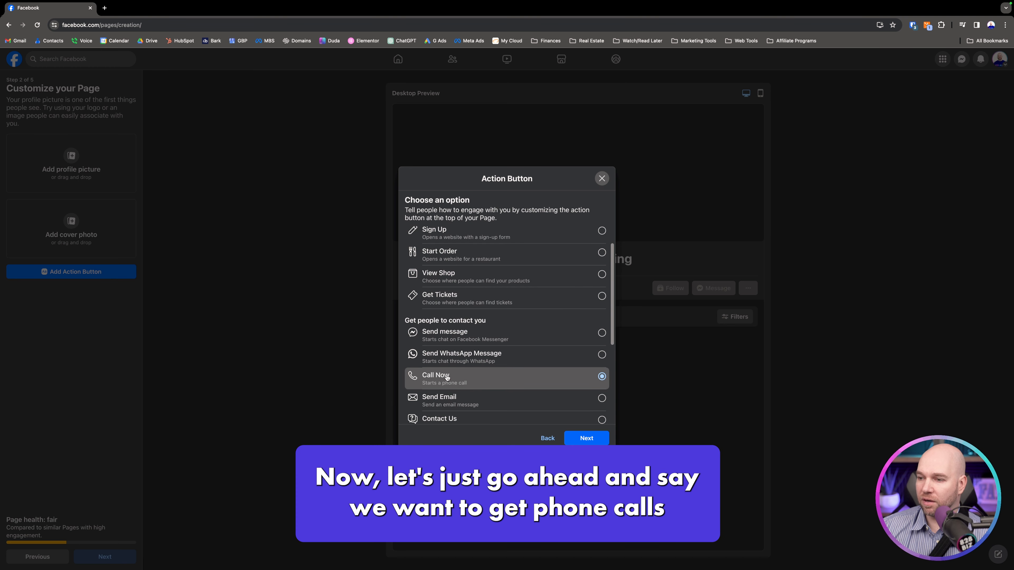
{"action": "left_click", "coordinate": [573, 435]}
- Enter the business phone number for the Call Now action button and save it
{"action": "left_click", "coordinate": [485, 300]}
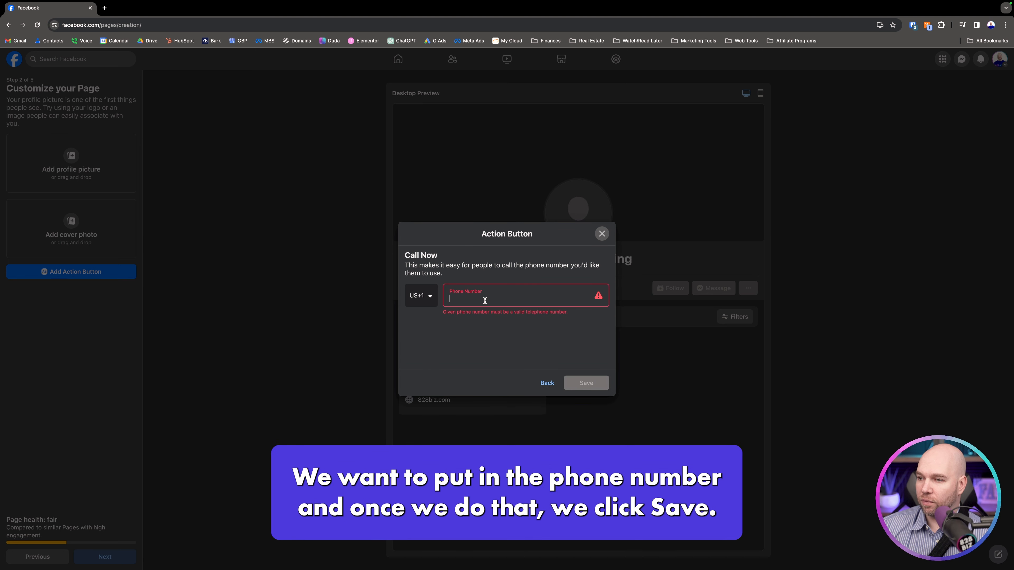
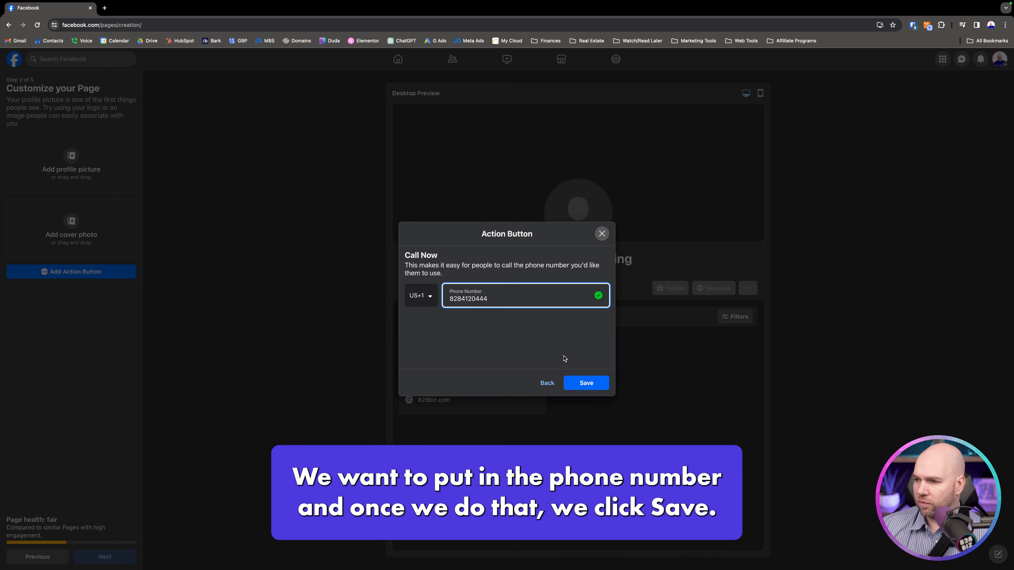
{"action": "left_click", "coordinate": [582, 384]}
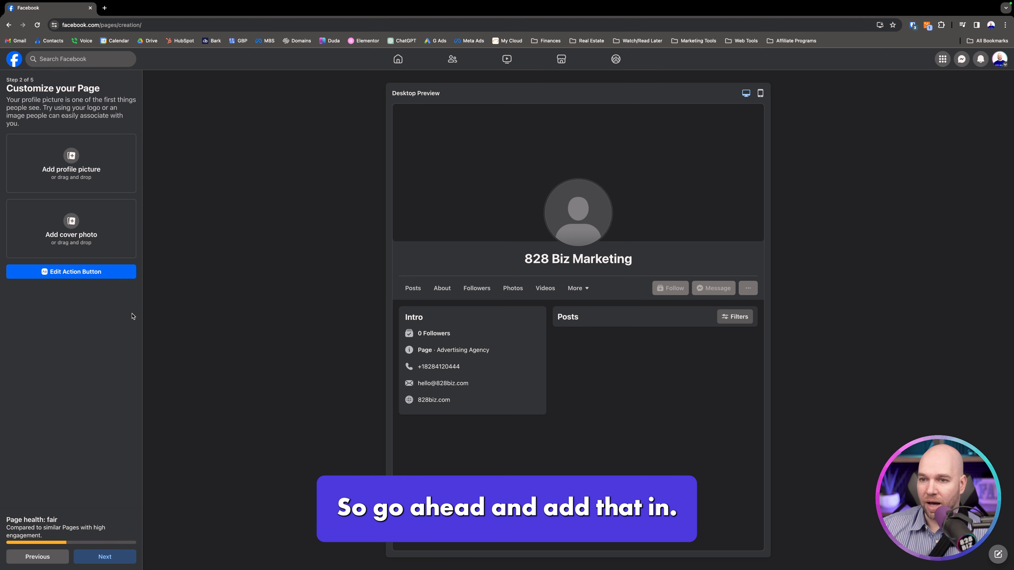
- Continue without a profile picture or cover photo and skip connecting WhatsApp to the page
{"action": "left_click", "coordinate": [106, 559]}
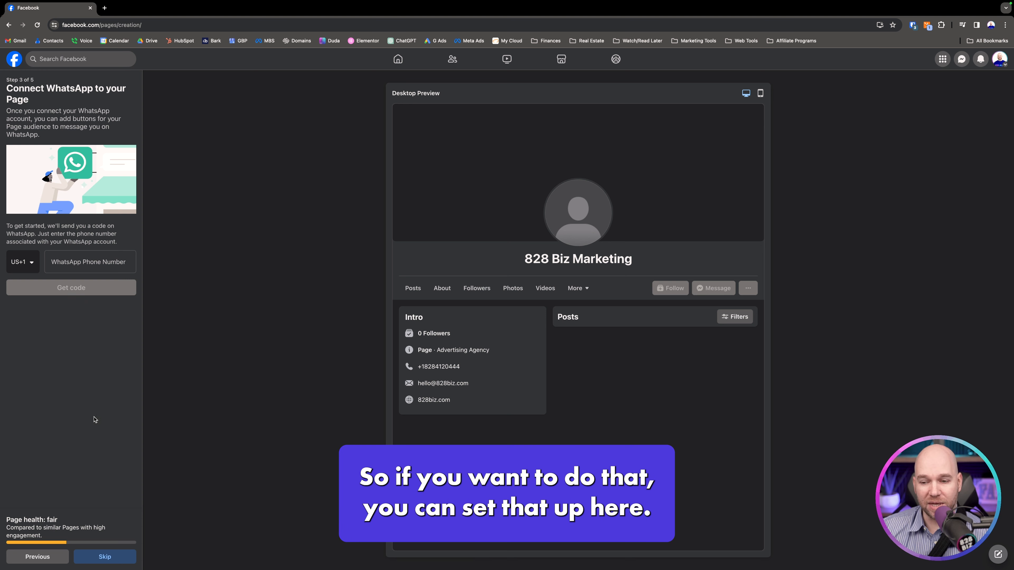
{"action": "left_click", "coordinate": [95, 556]}
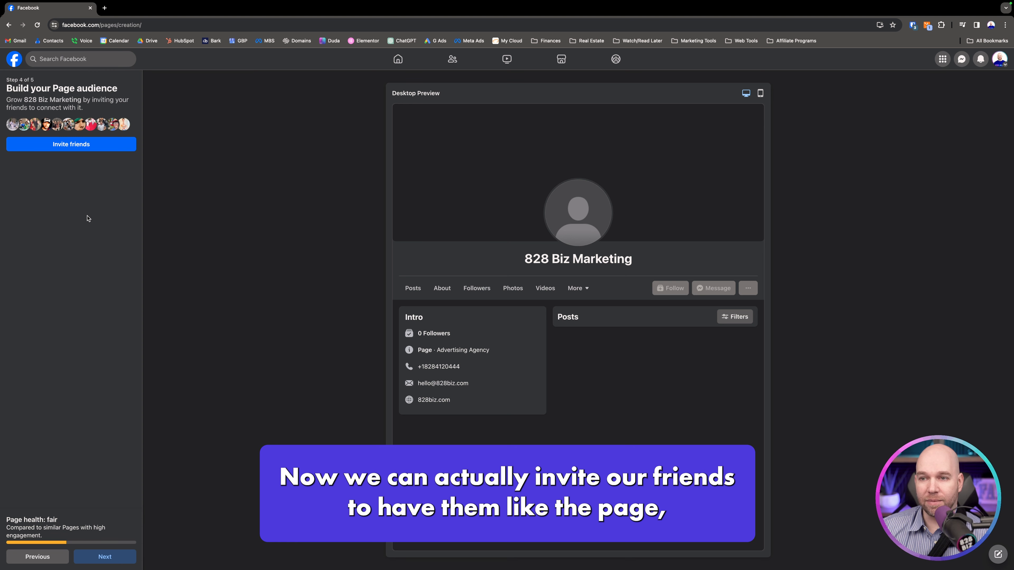
- Review the list of friends available to invite to the page, close it without inviting anyone, and continue to the final setup stage
{"action": "left_click", "coordinate": [74, 148]}
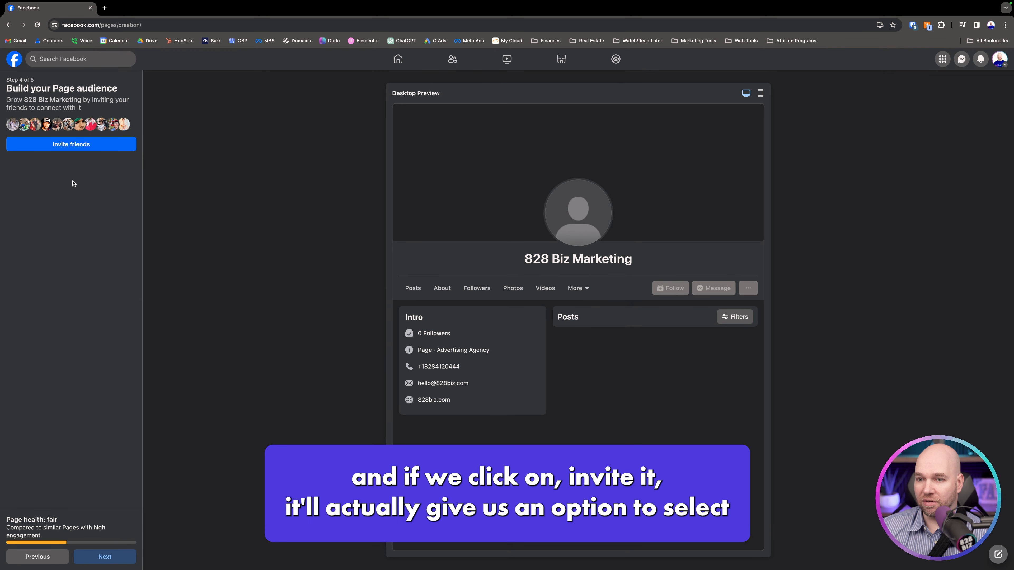
{"action": "left_click", "coordinate": [79, 148]}
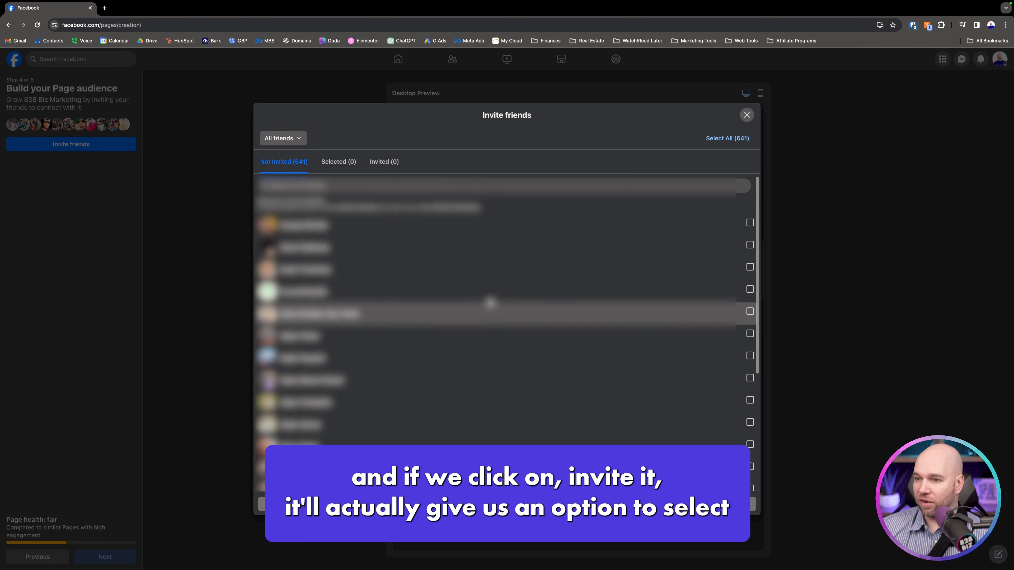
{"action": "scroll", "coordinate": [517, 194], "scroll_direction": "down", "scroll_amount": 20}
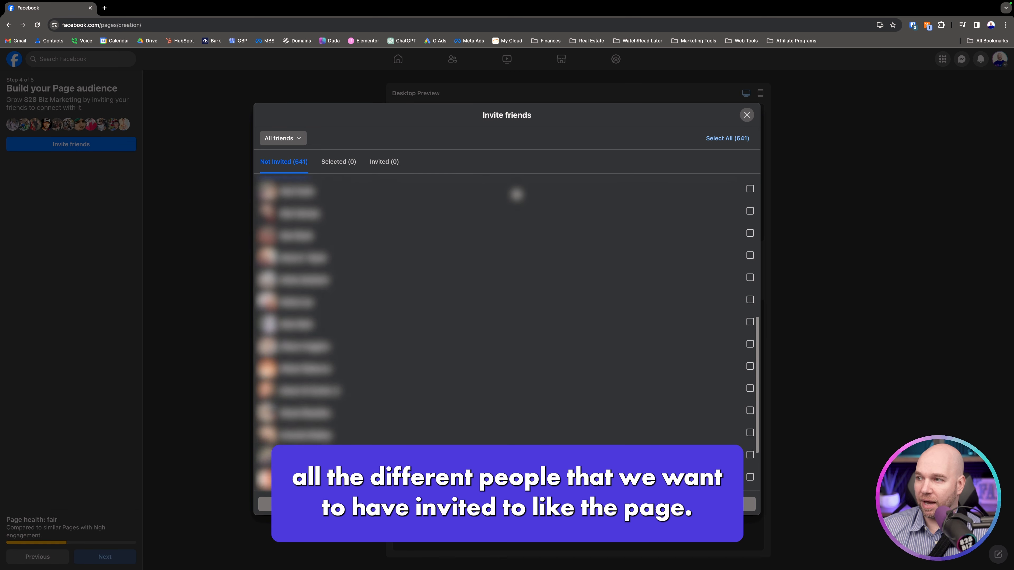
{"action": "left_click", "coordinate": [747, 115]}
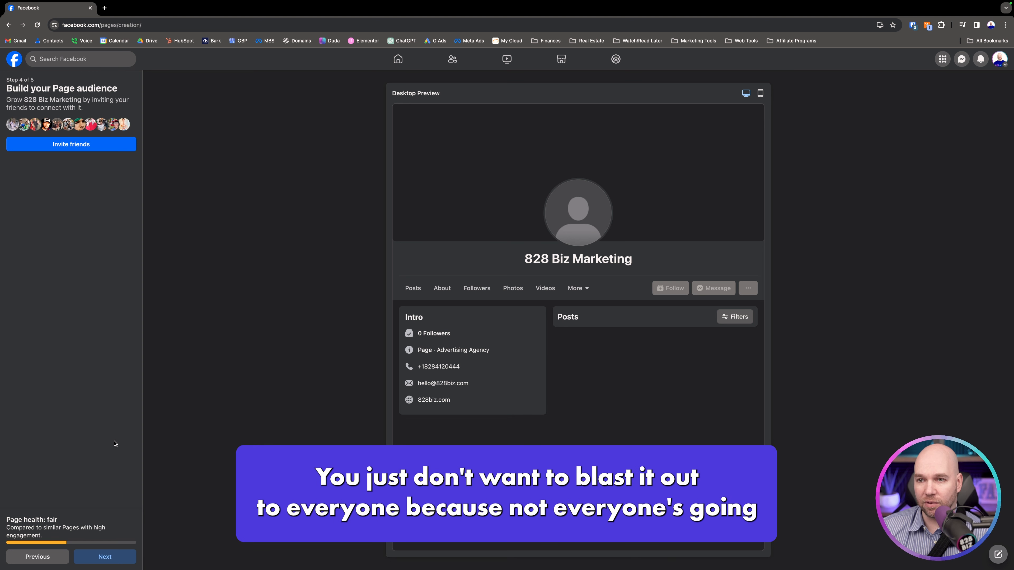
{"action": "left_click", "coordinate": [105, 557]}
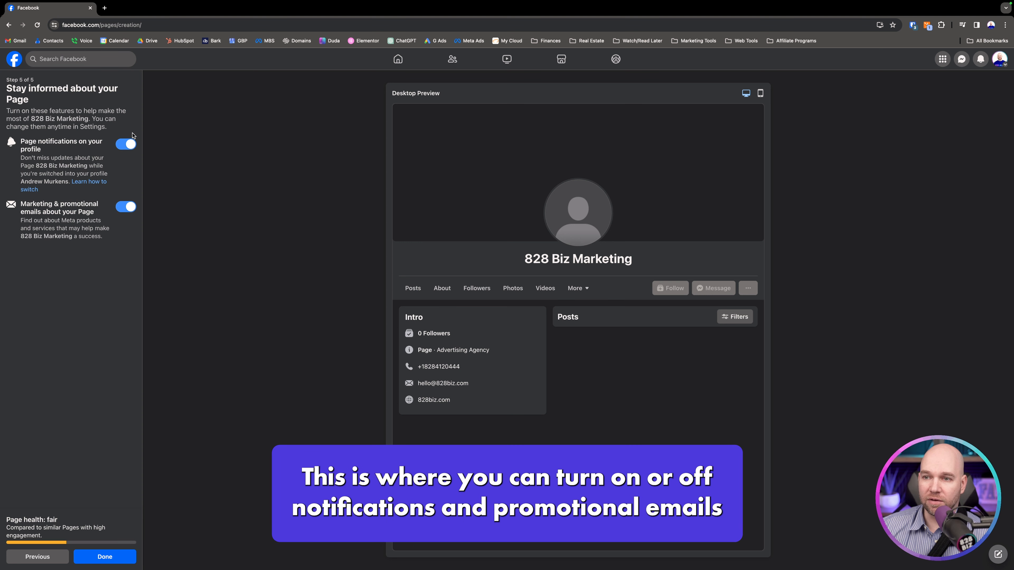
- Turn off page notifications on the profile and marketing and promotional emails about the page
{"action": "left_click", "coordinate": [122, 147]}
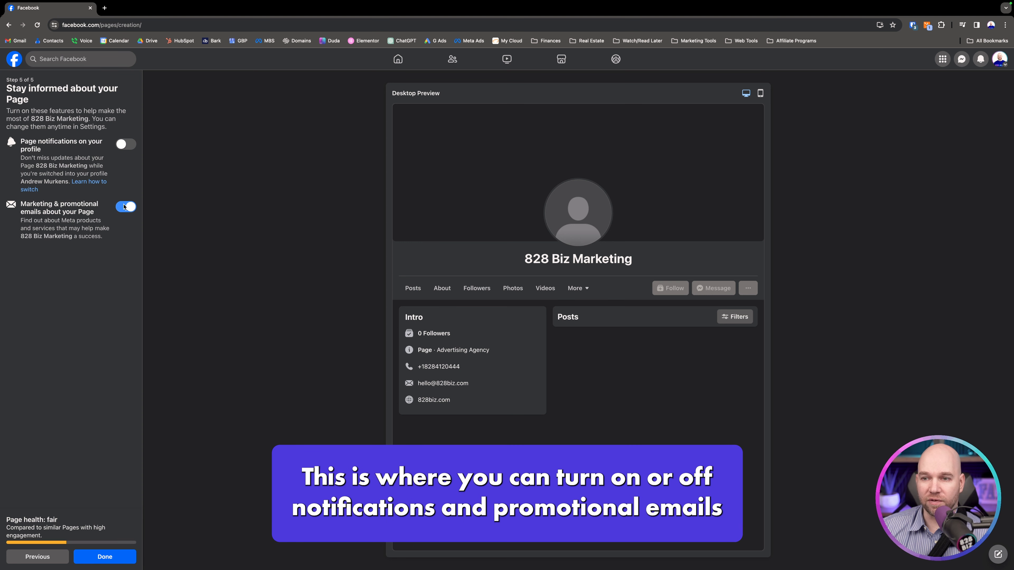
{"action": "left_click", "coordinate": [124, 210]}
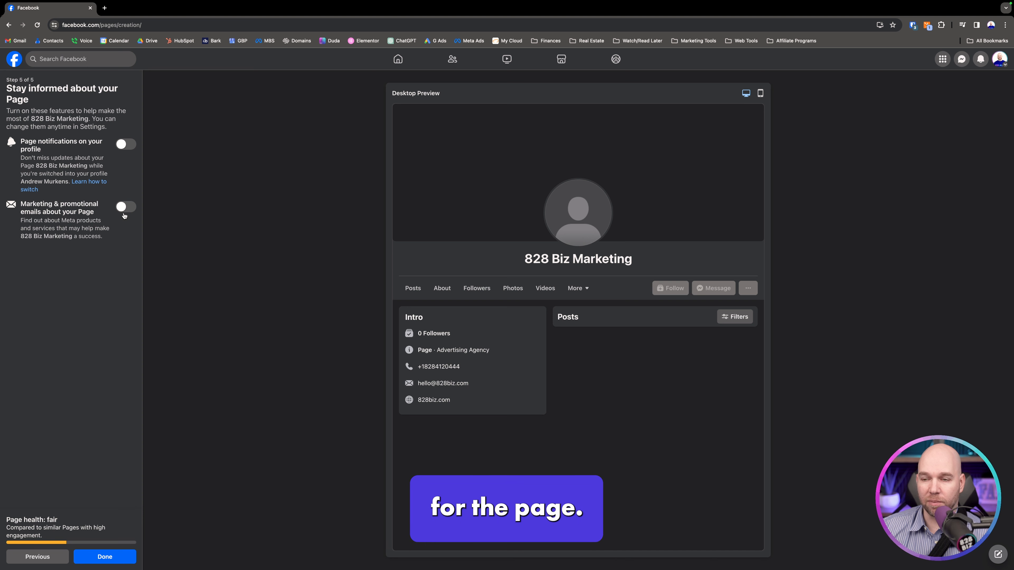